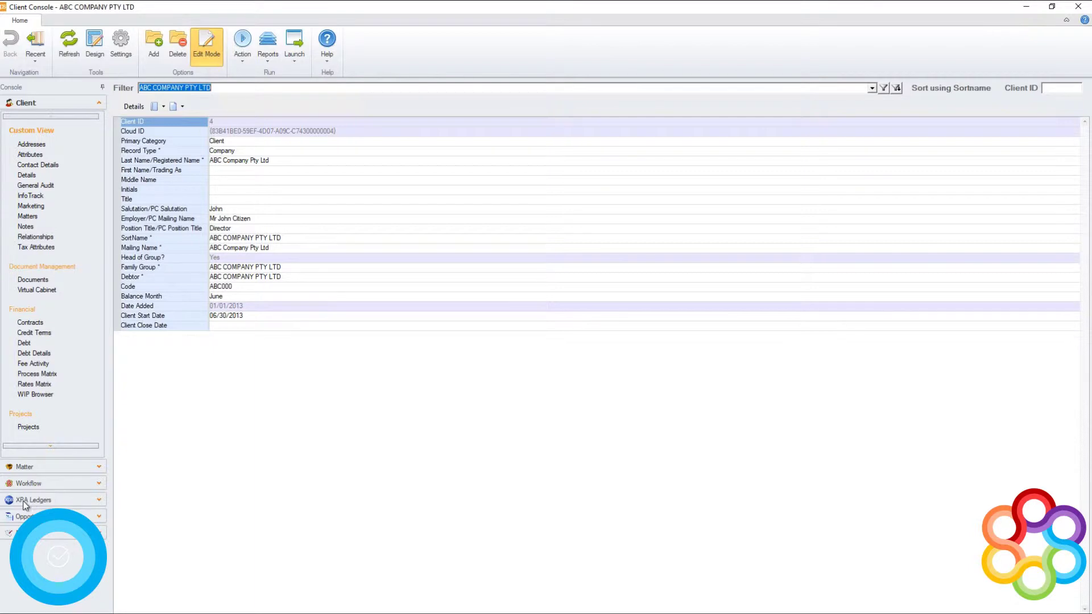
# Step: Search ledger files for 'abc' and link ABC PTY LTD.XPA to the ABC Company Pty Ltd client
pyautogui.click(100, 501)
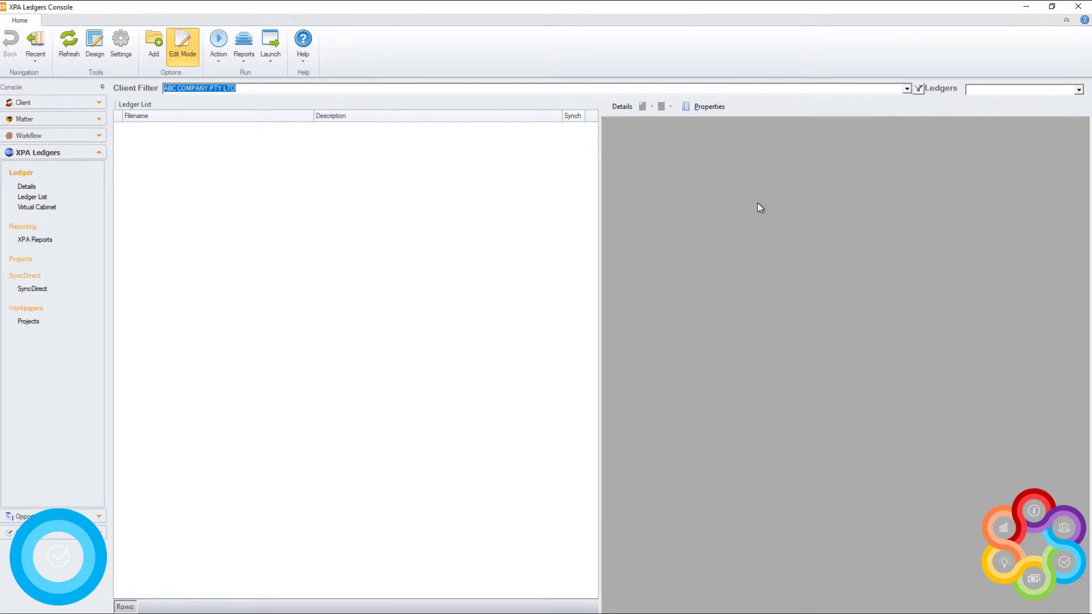
pyautogui.rightClick(203, 158)
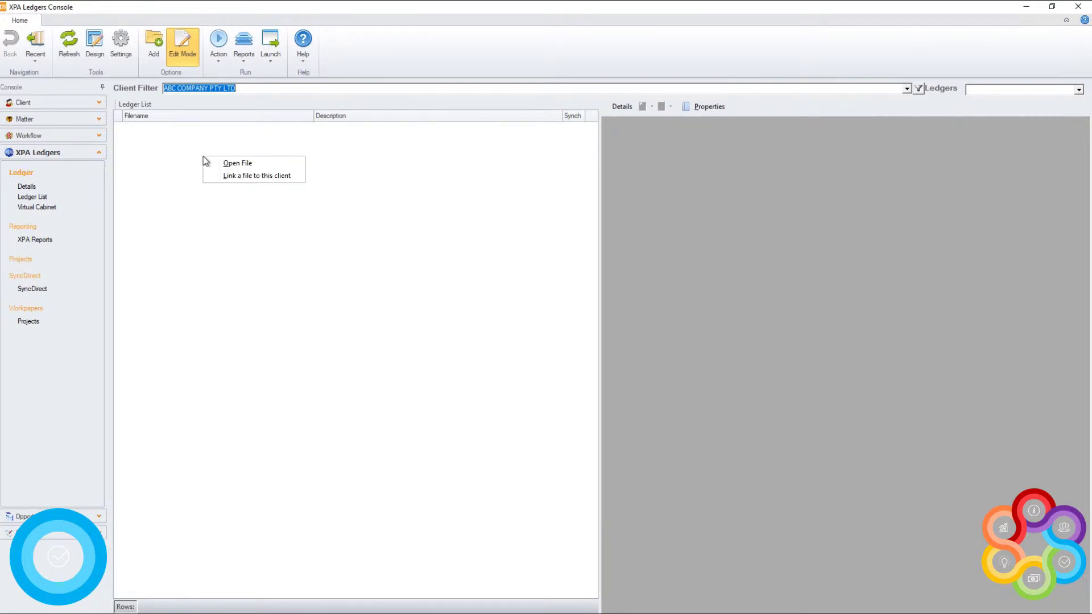
pyautogui.click(267, 181)
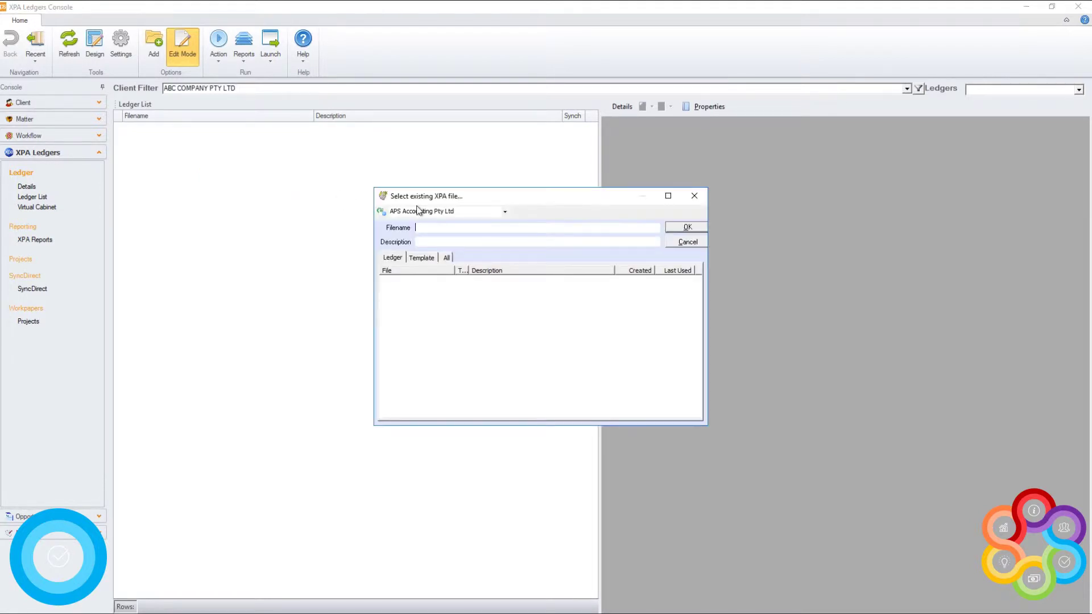
pyautogui.write('abc')
pyautogui.press('Tab')
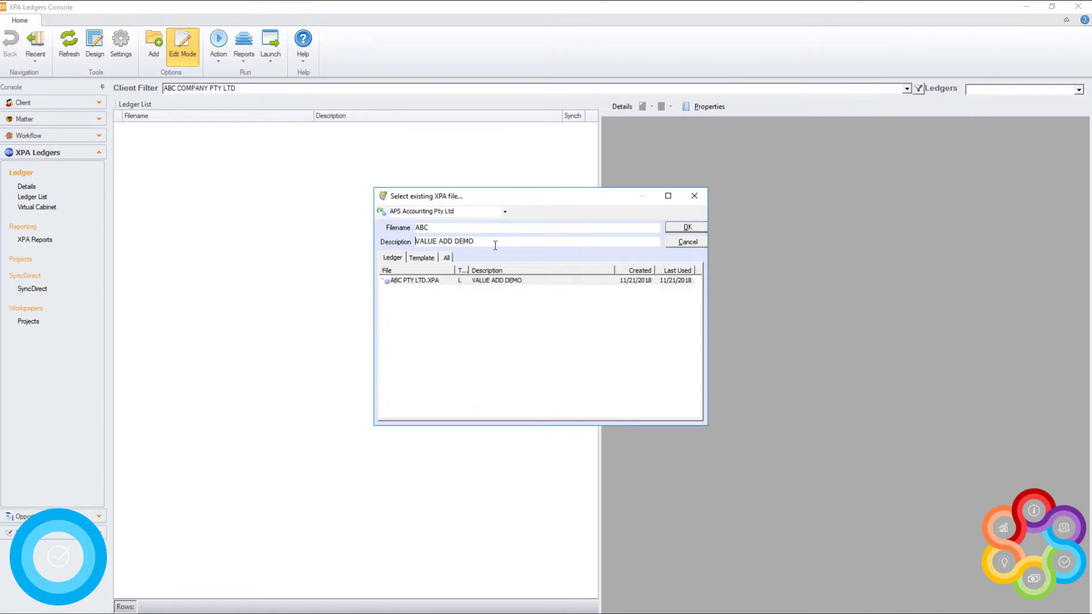
pyautogui.doubleClick(496, 282)
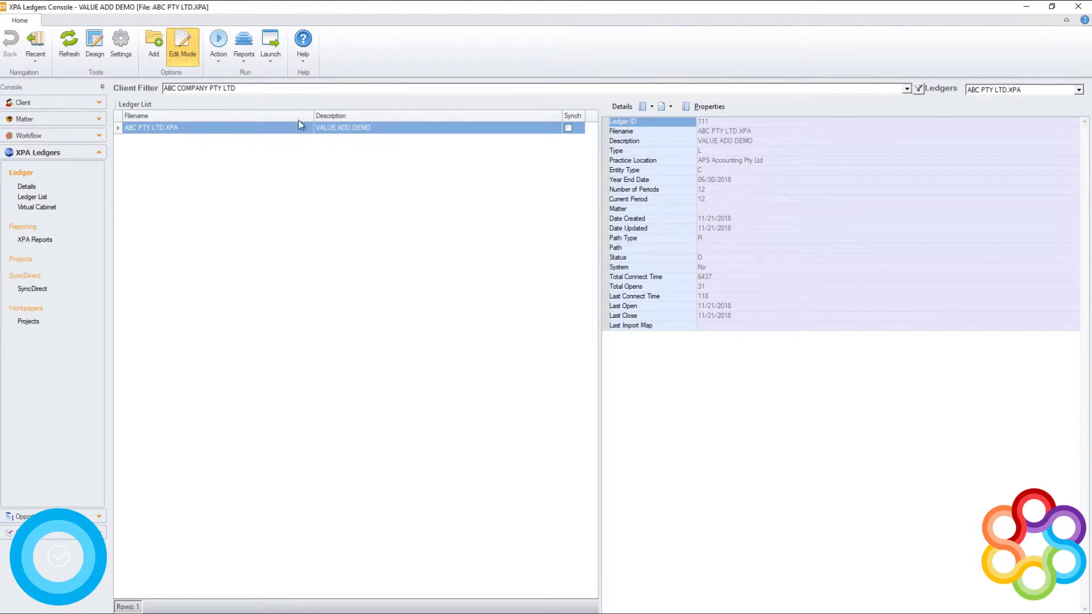
# Step: Add a new ABC COMPANY PTY LTD.XPA ledger from the COMPANY AIFRS.XPA template, with no matter selected
pyautogui.click(155, 42)
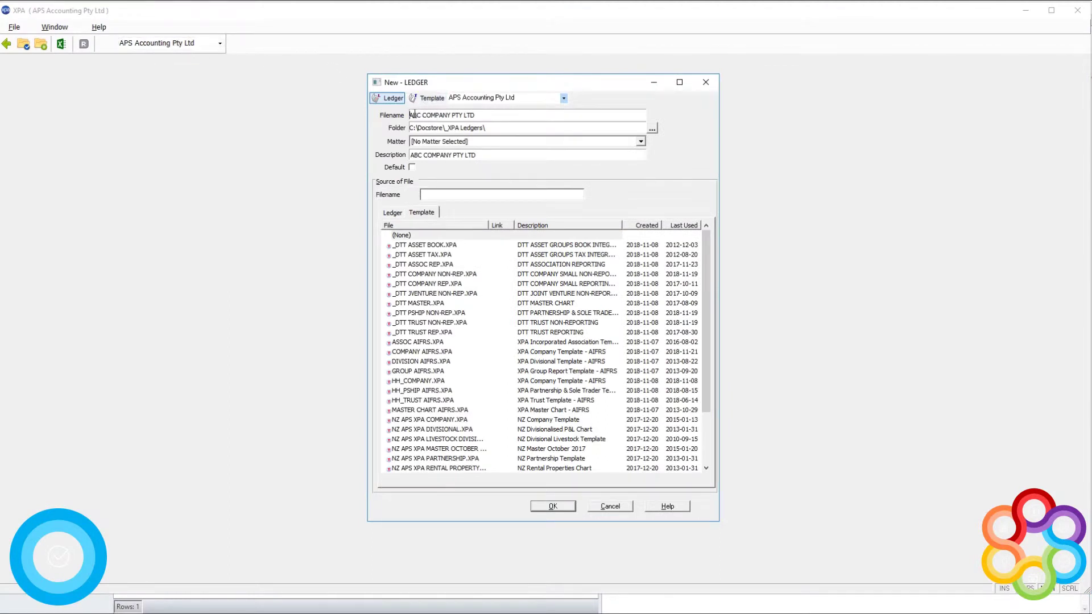
pyautogui.moveTo(414, 115); pyautogui.dragTo(508, 118)
pyautogui.click(504, 142)
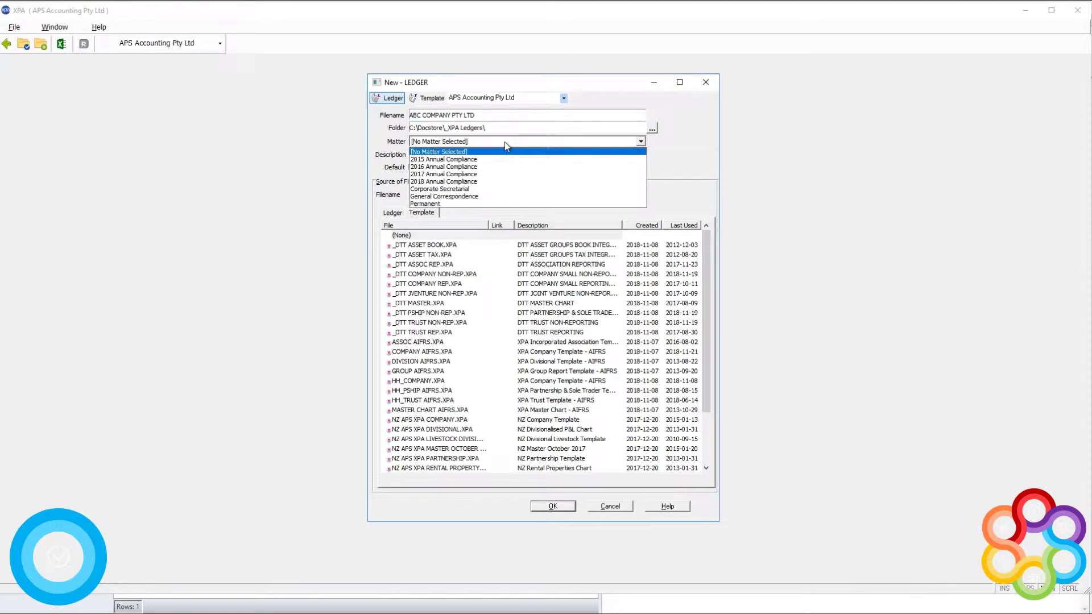
pyautogui.click(504, 141)
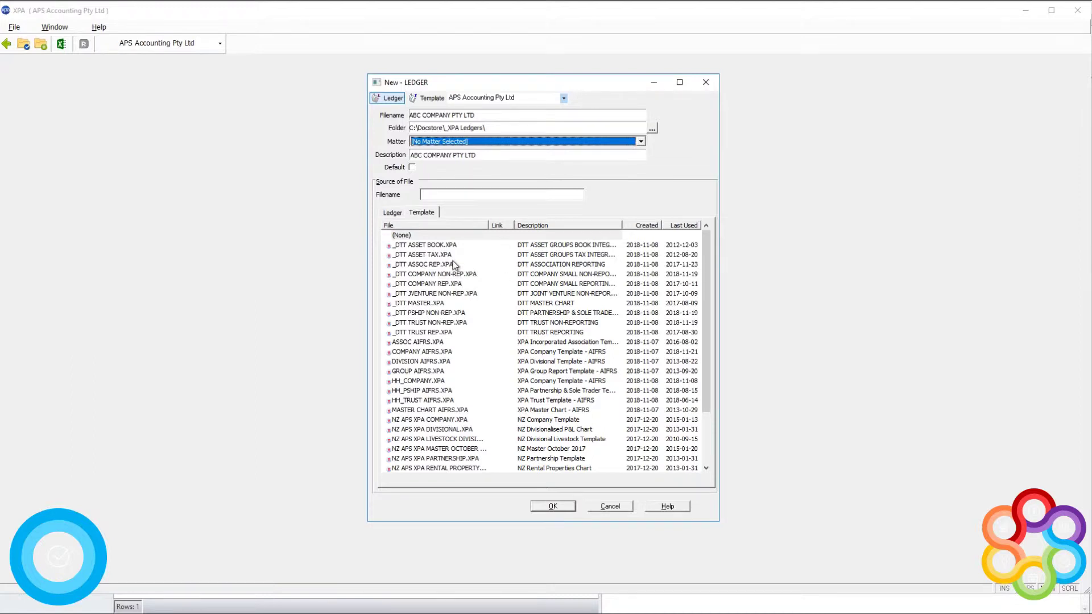
pyautogui.scroll(-3, 454, 264)
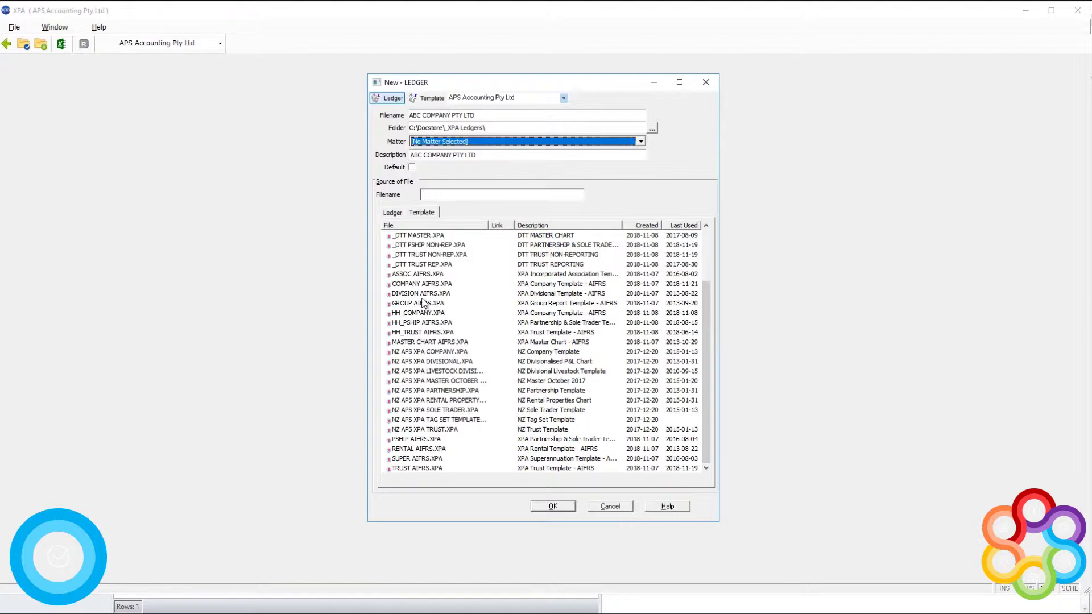
pyautogui.click(426, 284)
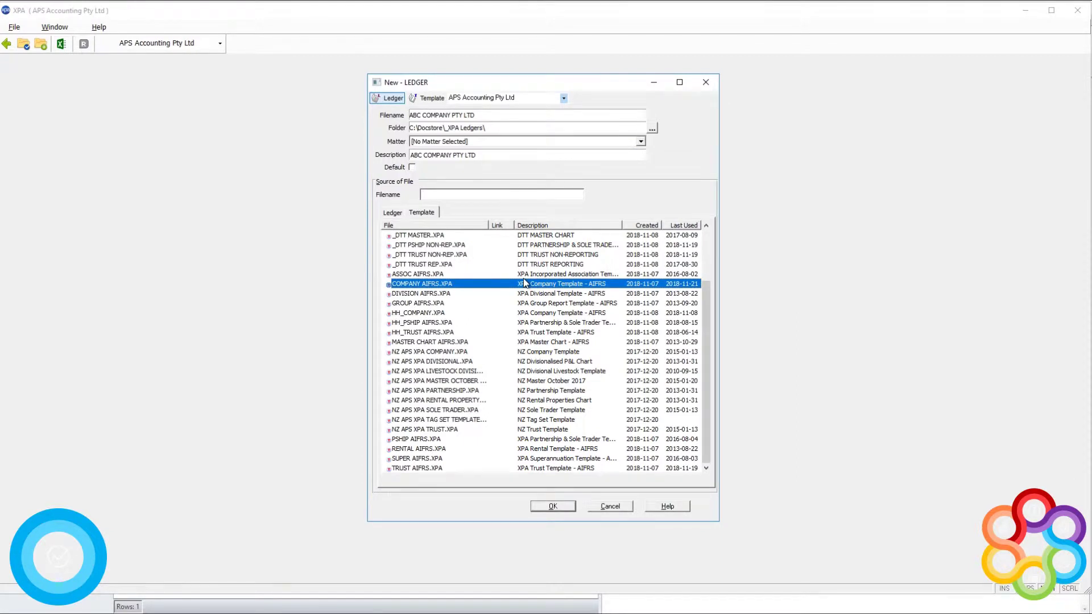
pyautogui.click(547, 505)
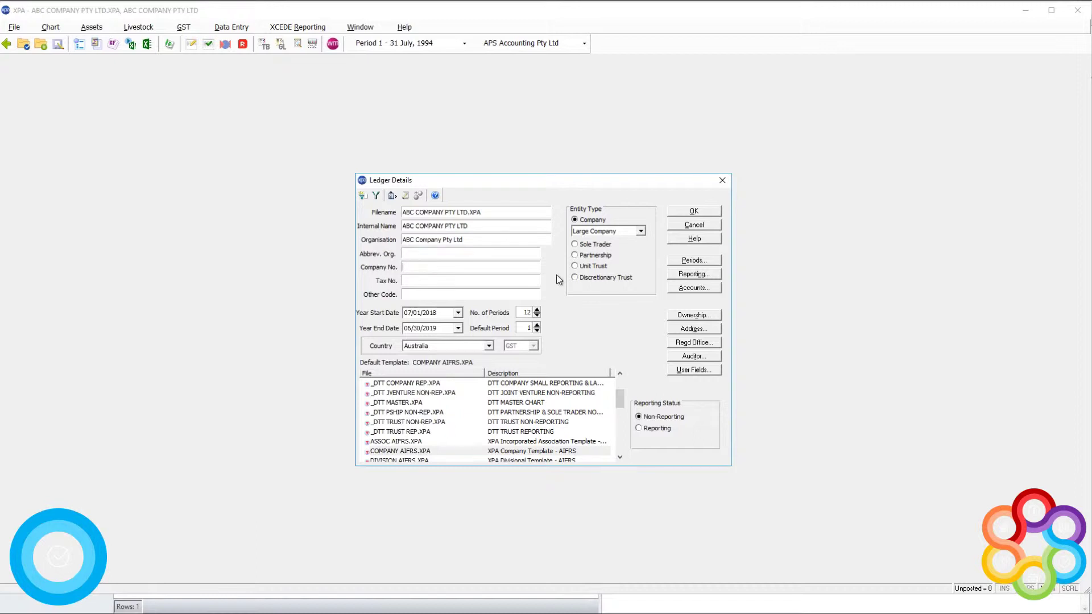
pyautogui.click(444, 316)
pyautogui.write('201')
pyautogui.press('Tab')
pyautogui.click(537, 315)
# Step: Keep the country as Australia and entity type as Company, then view the 12 period dates
pyautogui.click(488, 346)
pyautogui.click(481, 363)
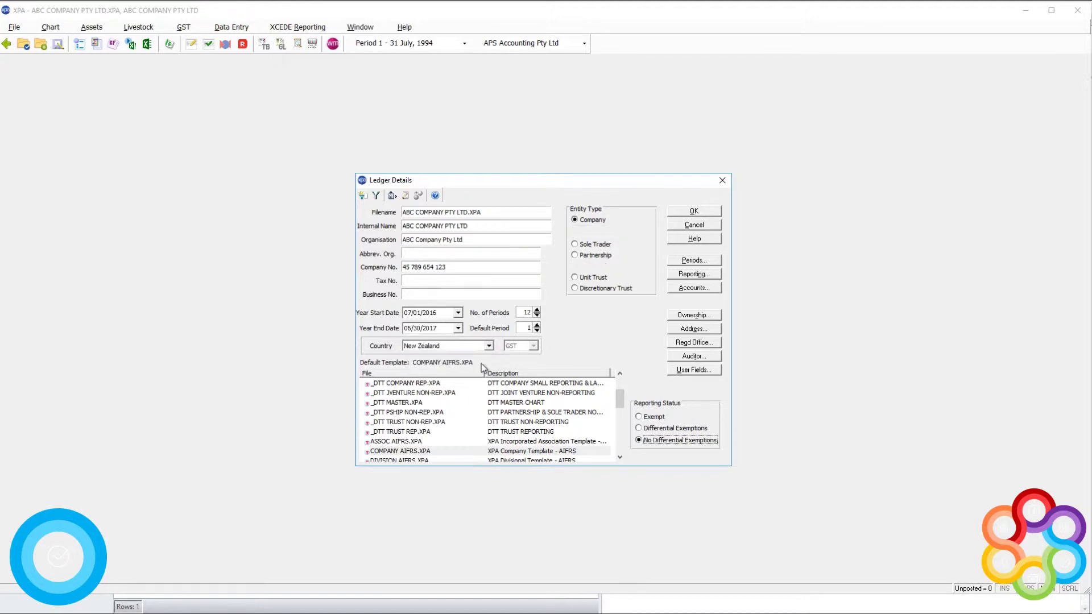
pyautogui.click(489, 346)
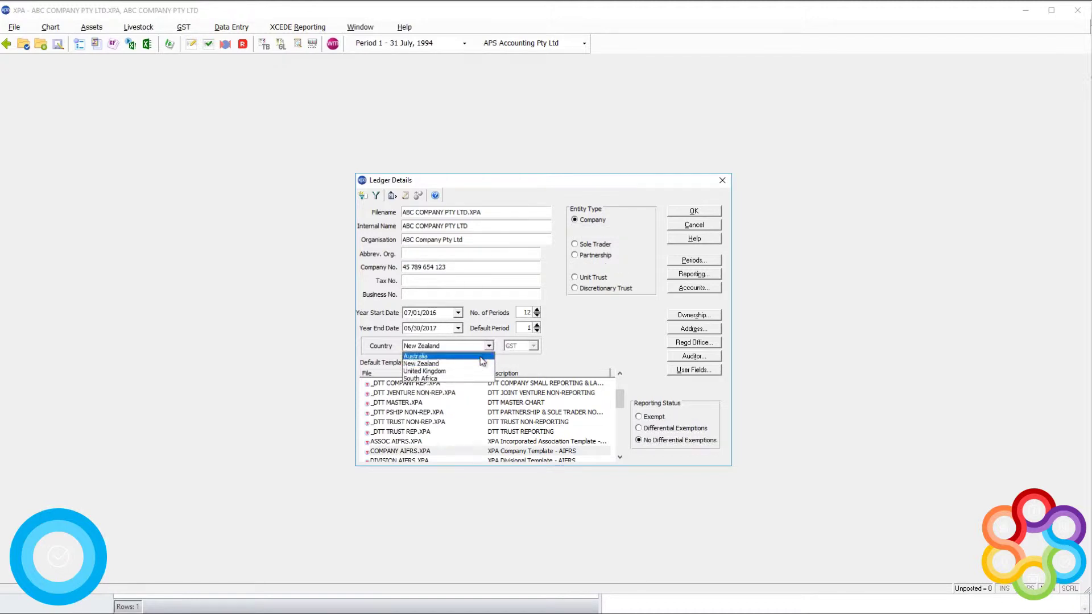
pyautogui.click(480, 356)
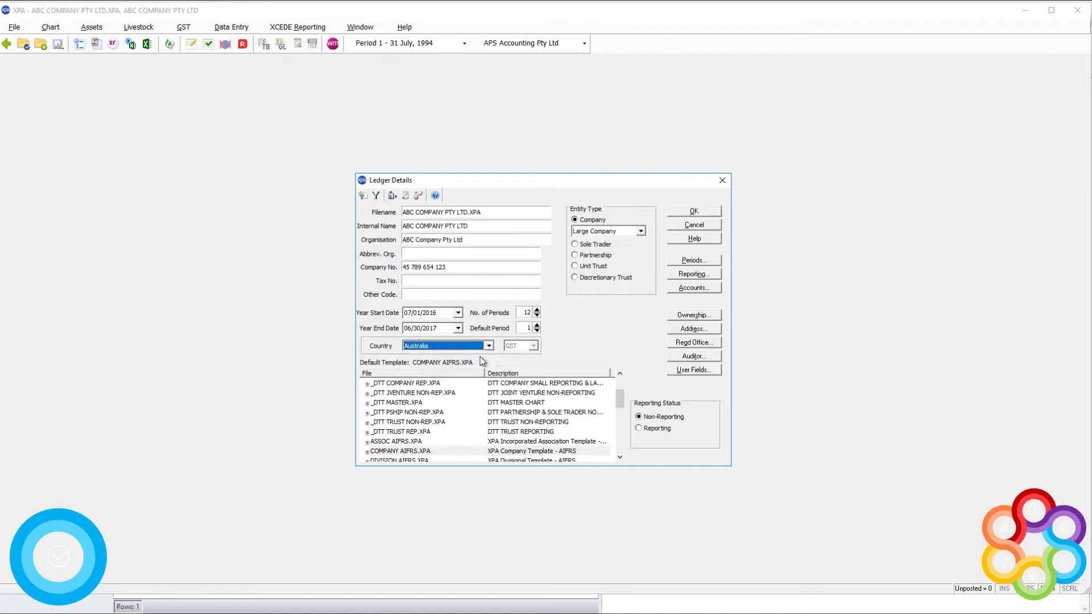
pyautogui.click(593, 246)
pyautogui.click(593, 256)
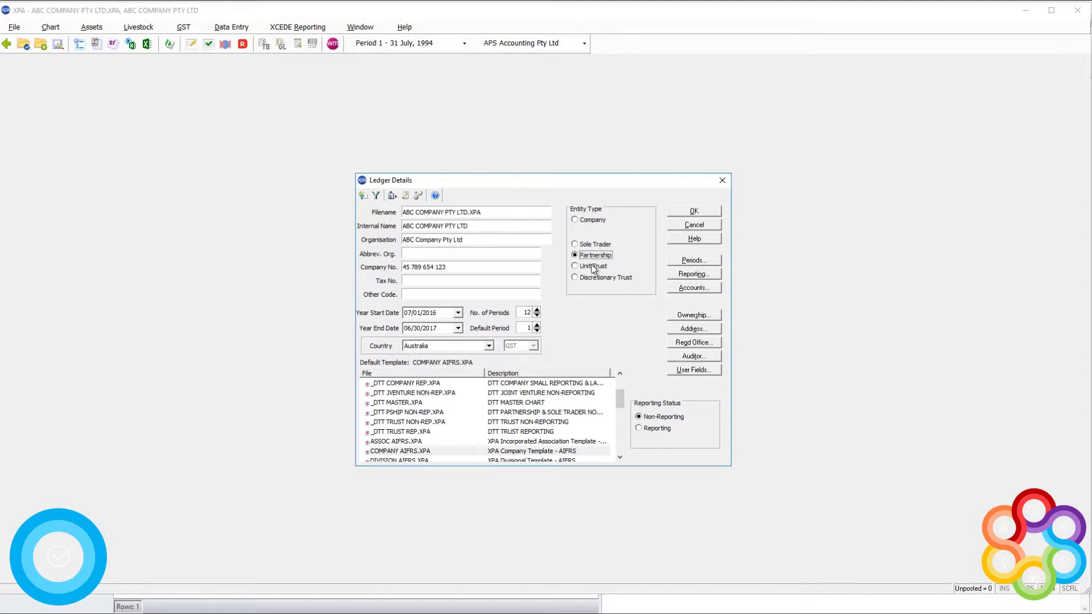
pyautogui.click(593, 266)
pyautogui.click(593, 278)
pyautogui.click(592, 222)
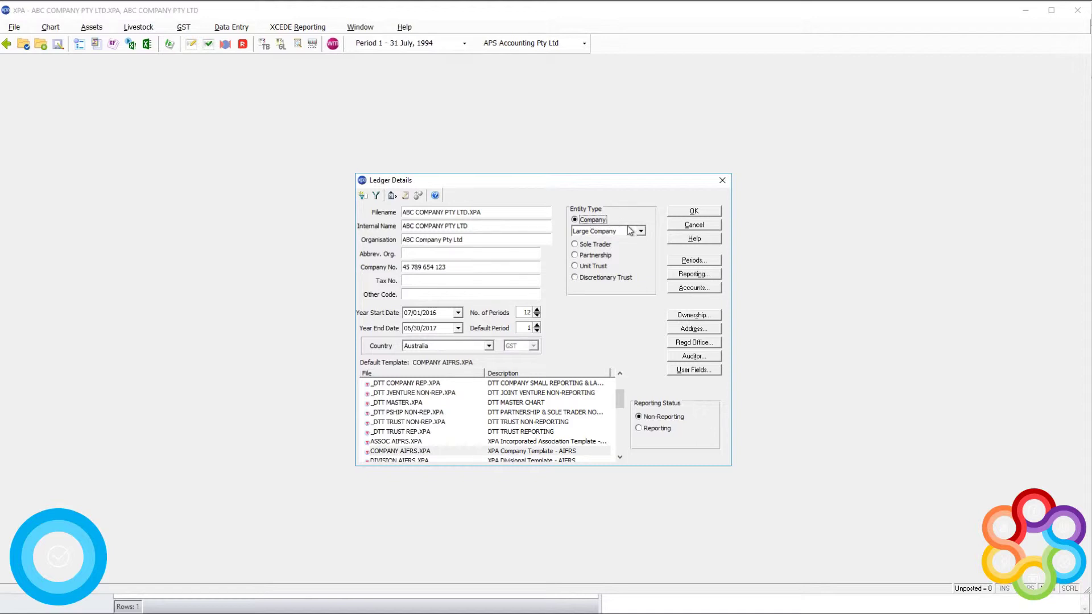
pyautogui.click(708, 262)
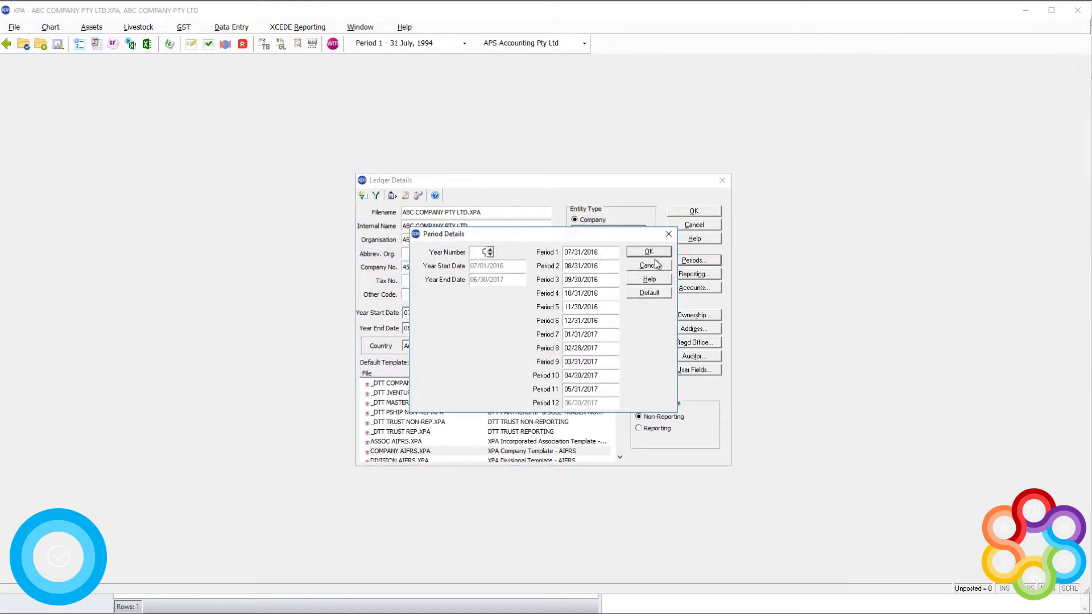
# Step: In Financial Reporting, enter accountant's report signatory 'Partner Name' with position 'Partner'
pyautogui.click(655, 265)
pyautogui.click(710, 275)
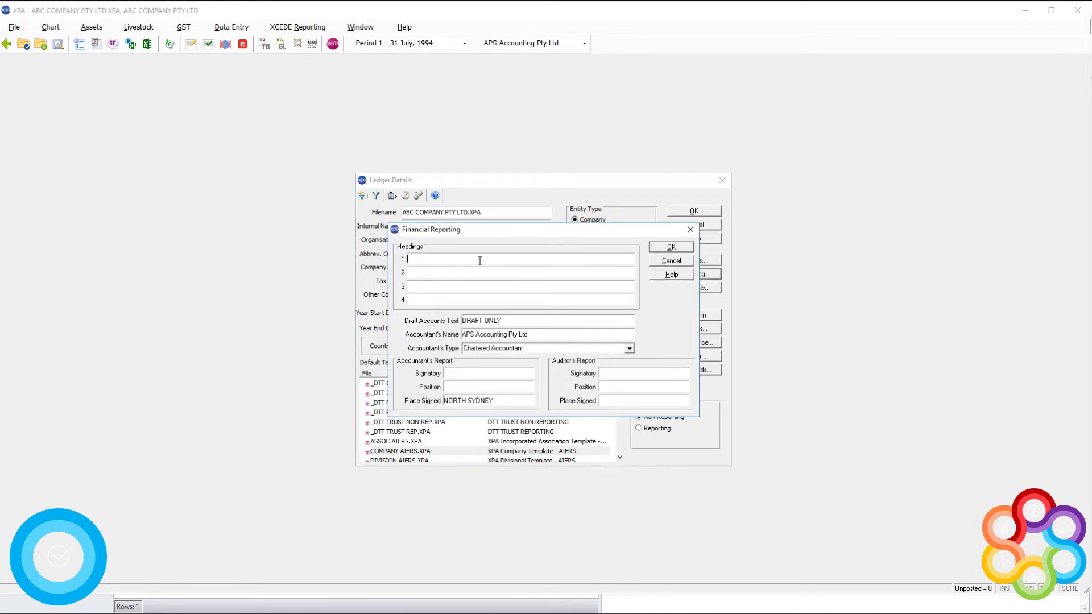
pyautogui.write('(t"ee')
pyautogui.press('BackSpace')
pyautogui.press('BackSpace')
pyautogui.press('BackSpace')
pyautogui.press('BackSpace')
pyautogui.write('Partner Name')
pyautogui.press('Tab')
pyautogui.write('Partner')
pyautogui.click(659, 250)
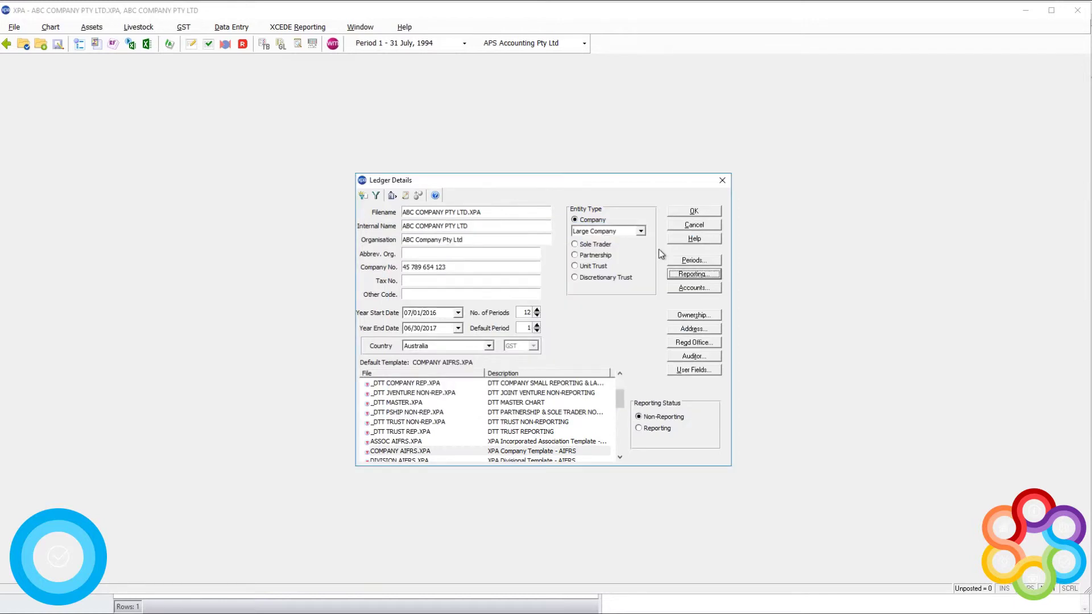
# Step: Start an office bearer entry with code 001 and a person's name, marked as director and report signatory
pyautogui.click(703, 315)
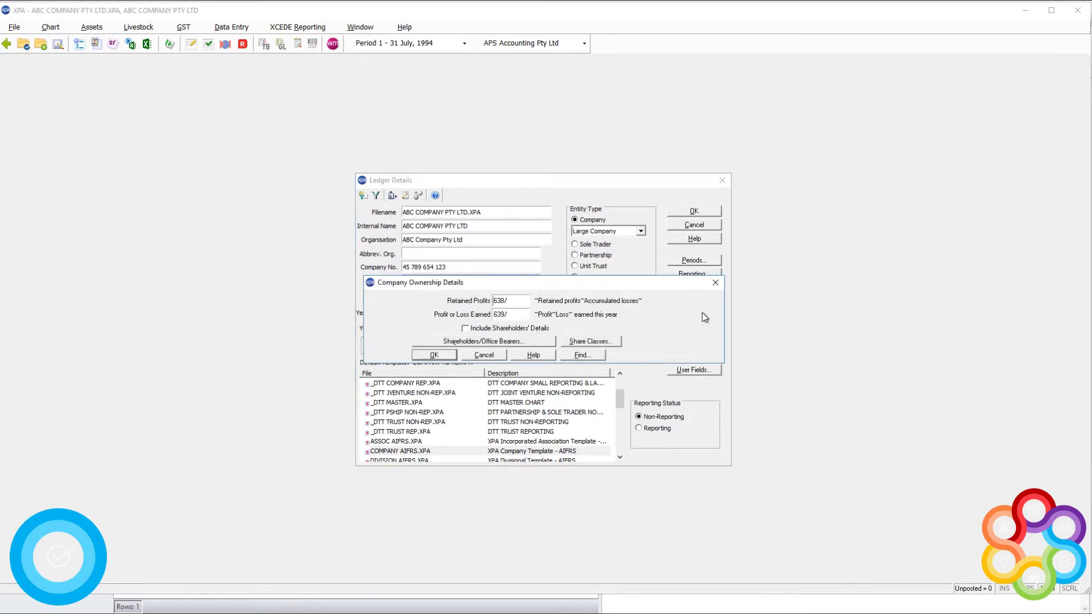
pyautogui.click(490, 340)
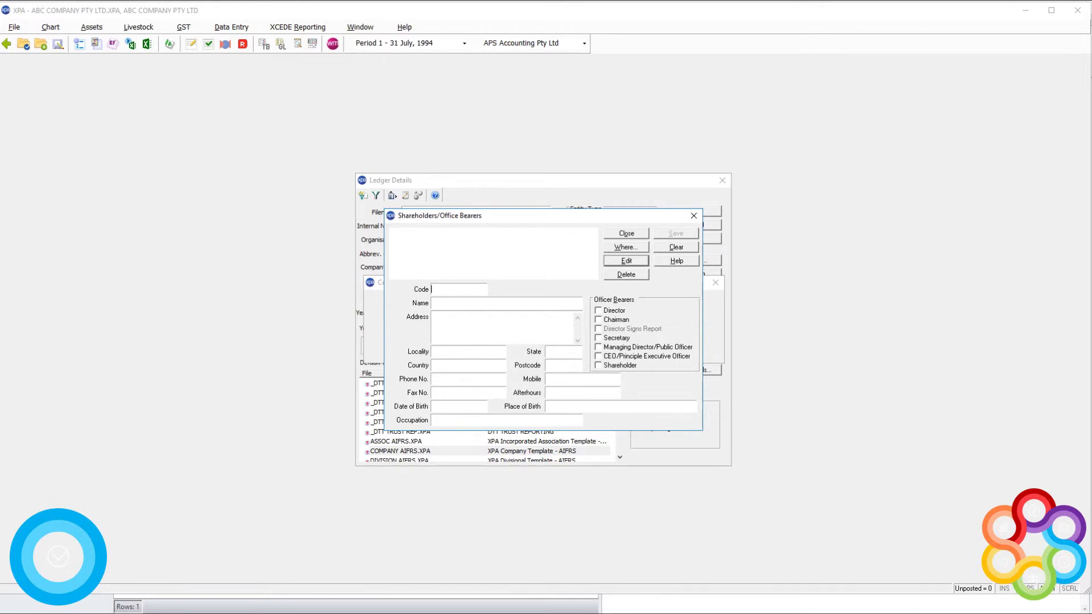
pyautogui.write('001')
pyautogui.press('Tab')
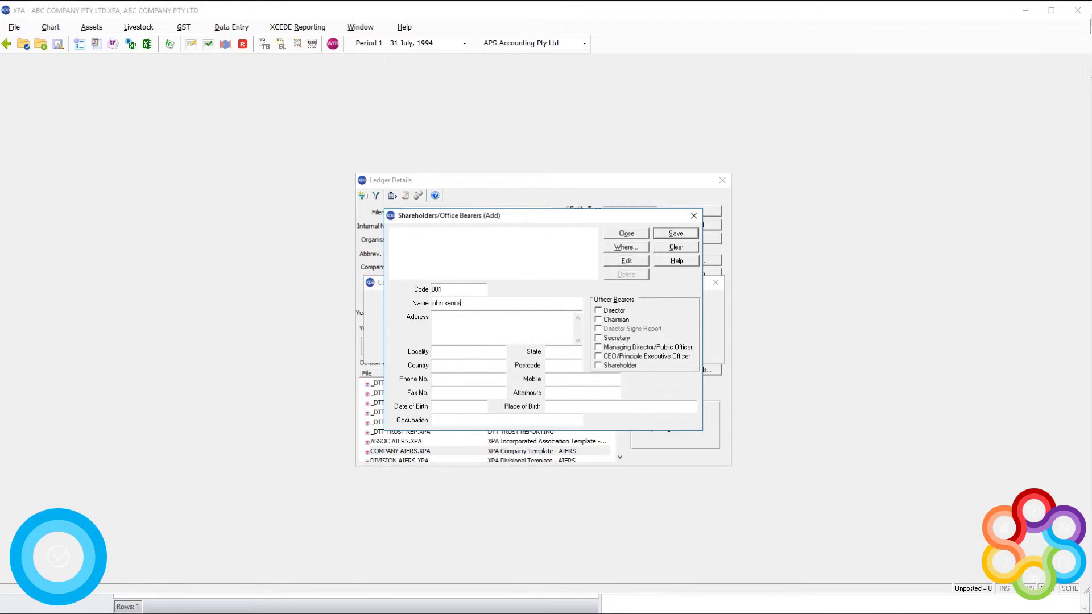
pyautogui.click(598, 311)
pyautogui.click(598, 329)
# Step: Discard the unsaved office bearer entry and change the entity type to Discretionary Trust
pyautogui.click(626, 234)
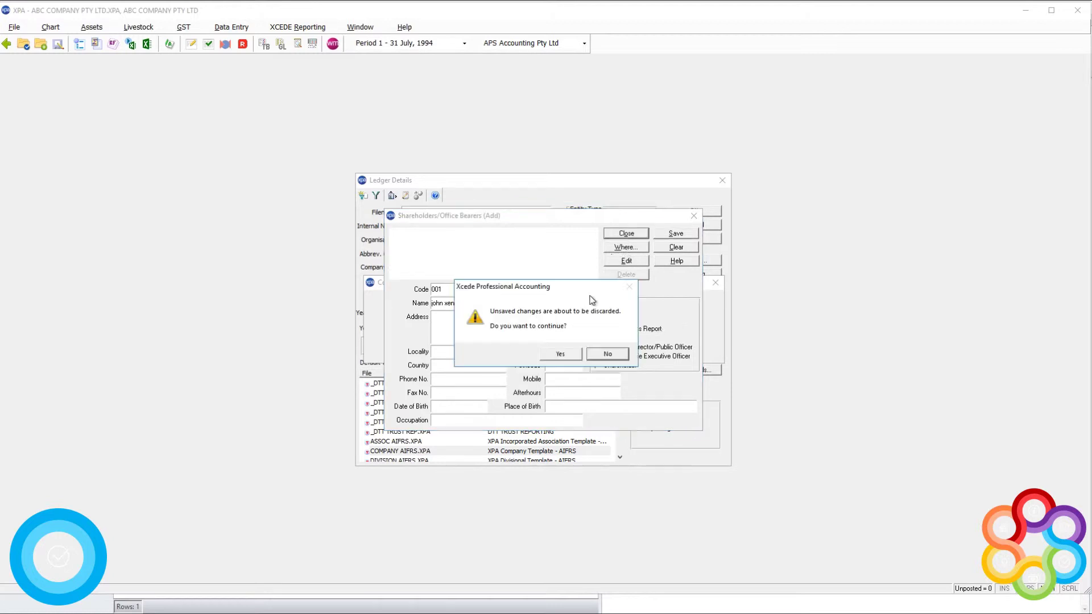
pyautogui.click(561, 353)
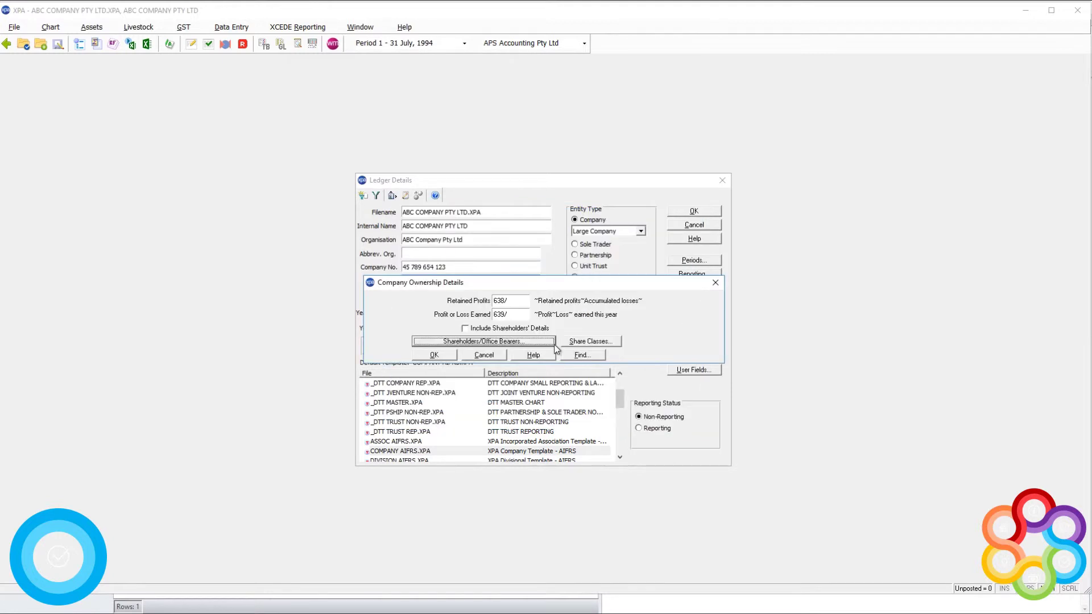
pyautogui.click(715, 283)
pyautogui.click(612, 276)
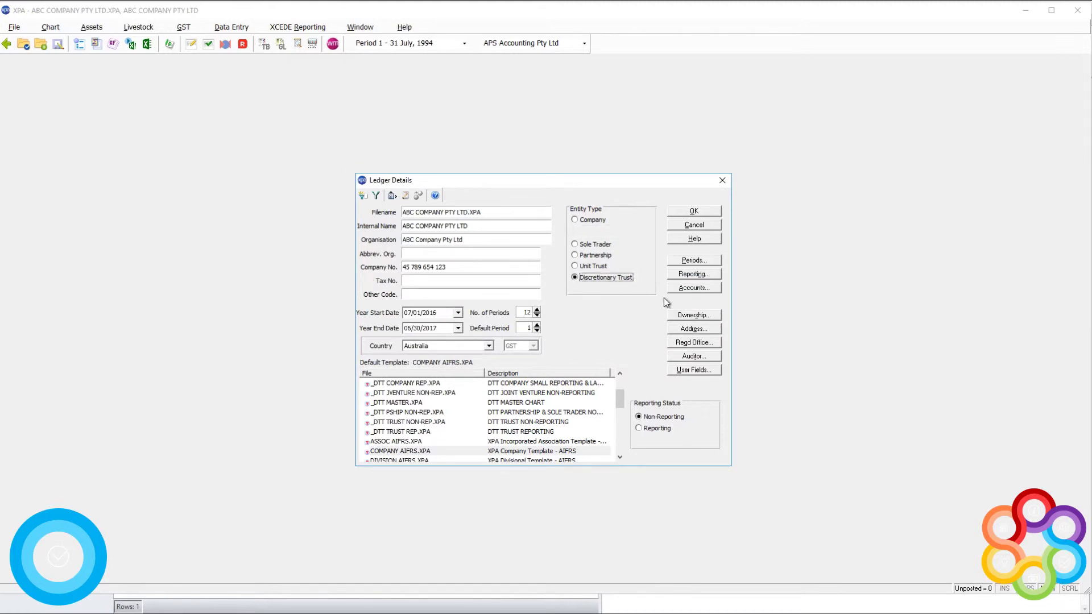
# Step: Add beneficiary code 001, 'Beneficiary 1', with a 50% share
pyautogui.click(702, 317)
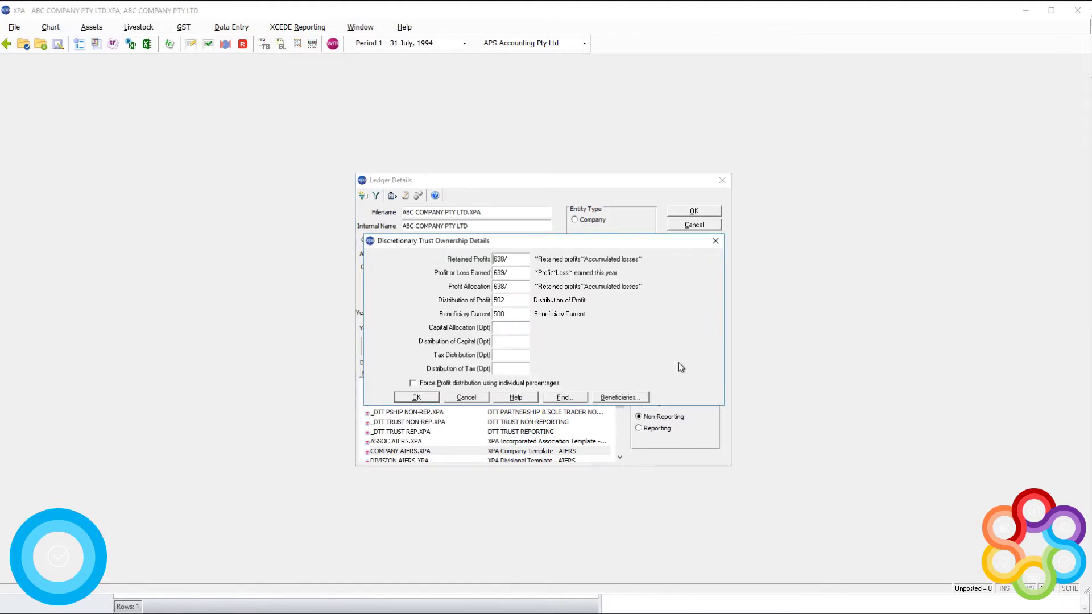
pyautogui.click(643, 398)
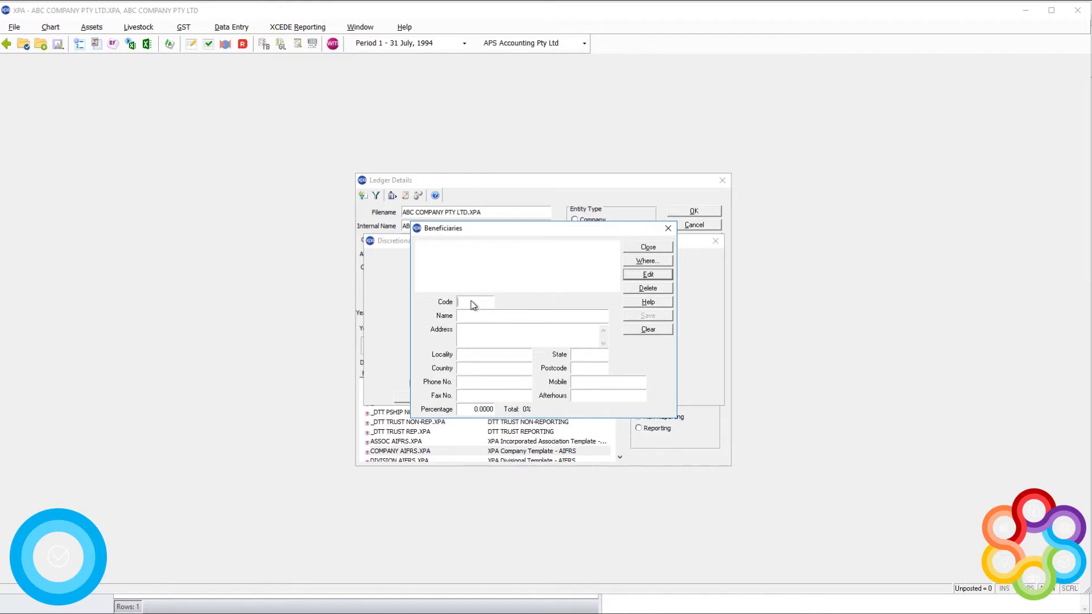
pyautogui.write('001')
pyautogui.click(473, 314)
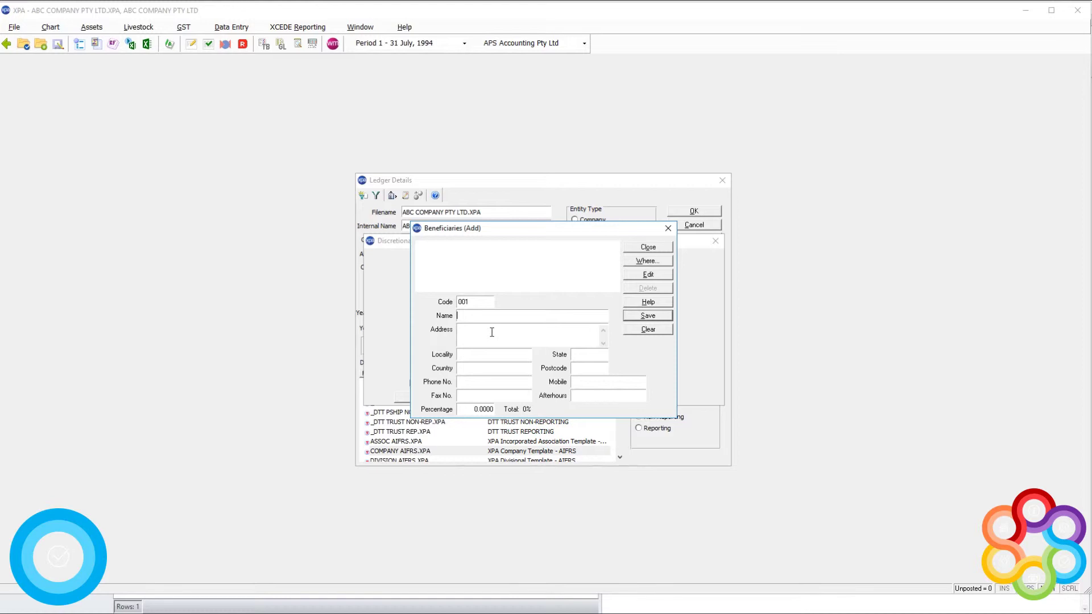
pyautogui.write('Beneficiary 1')
pyautogui.click(474, 409)
pyautogui.write('50')
pyautogui.click(464, 302)
pyautogui.click(660, 314)
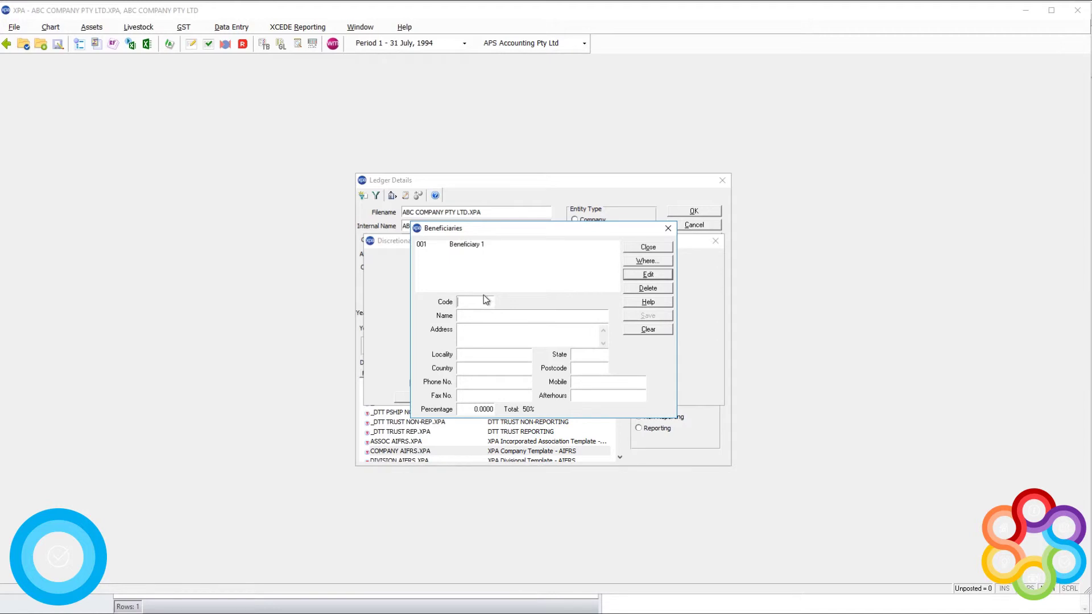
# Step: Add beneficiary code 002, 'Beneficiary 2', with a 50% share
pyautogui.write('002')
pyautogui.press('Tab')
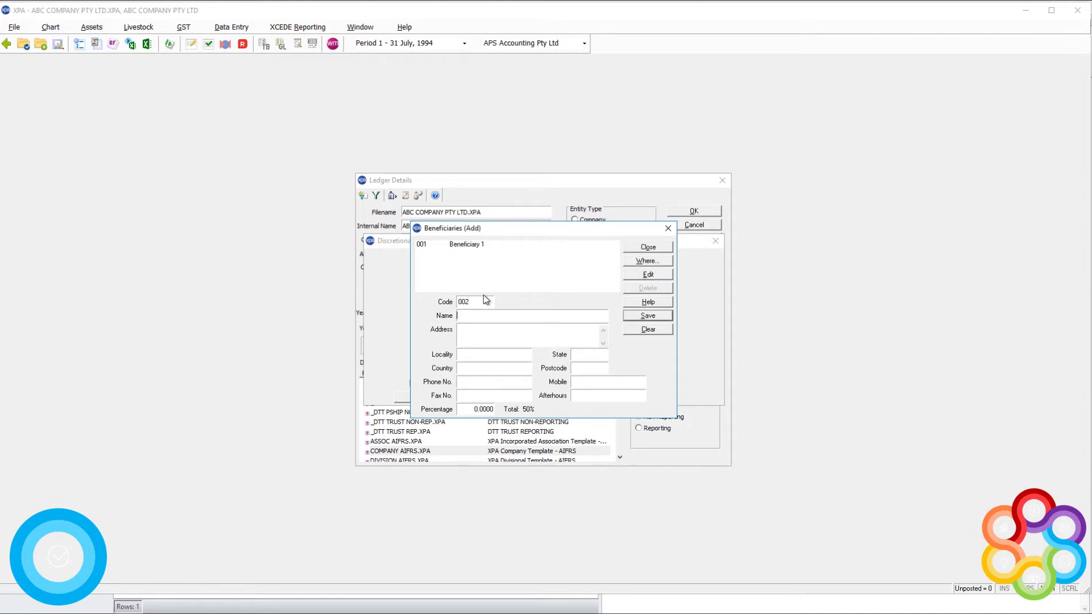
pyautogui.write('Beneficiary 2')
pyautogui.click(465, 408)
pyautogui.write('50')
pyautogui.press('Tab')
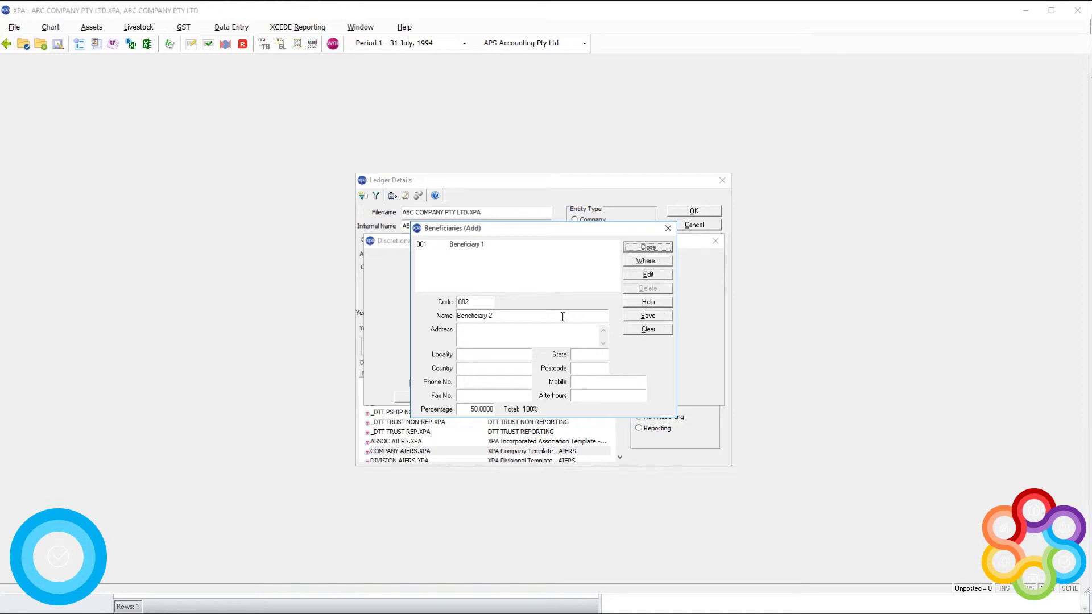
pyautogui.hotkey('alt', 's')
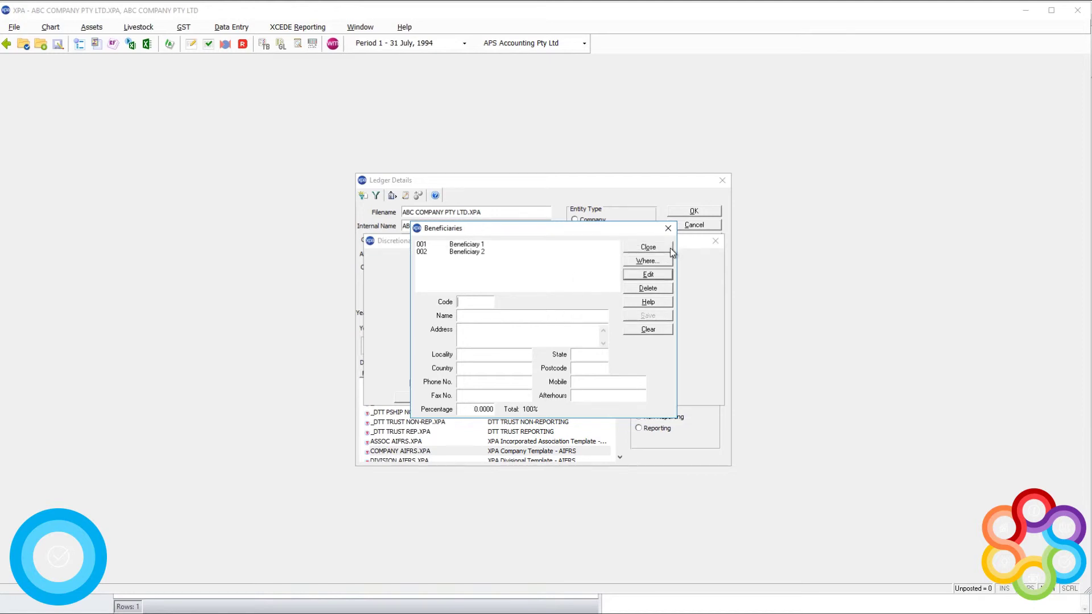
# Step: Close the beneficiaries list, decline clearing existing profit distributions, and accept the trust ownership details
pyautogui.click(670, 248)
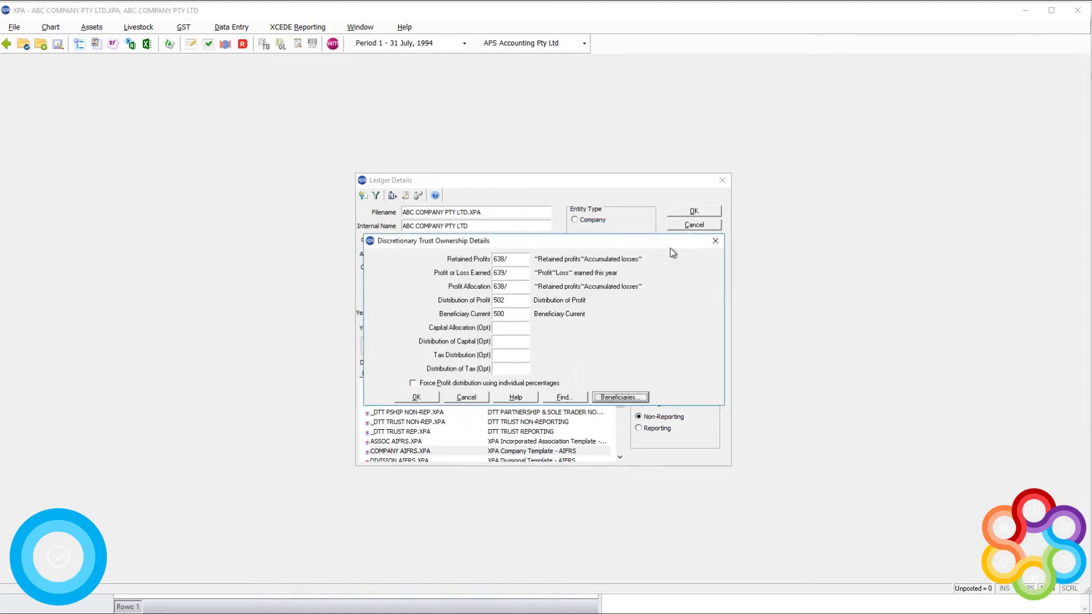
pyautogui.click(426, 384)
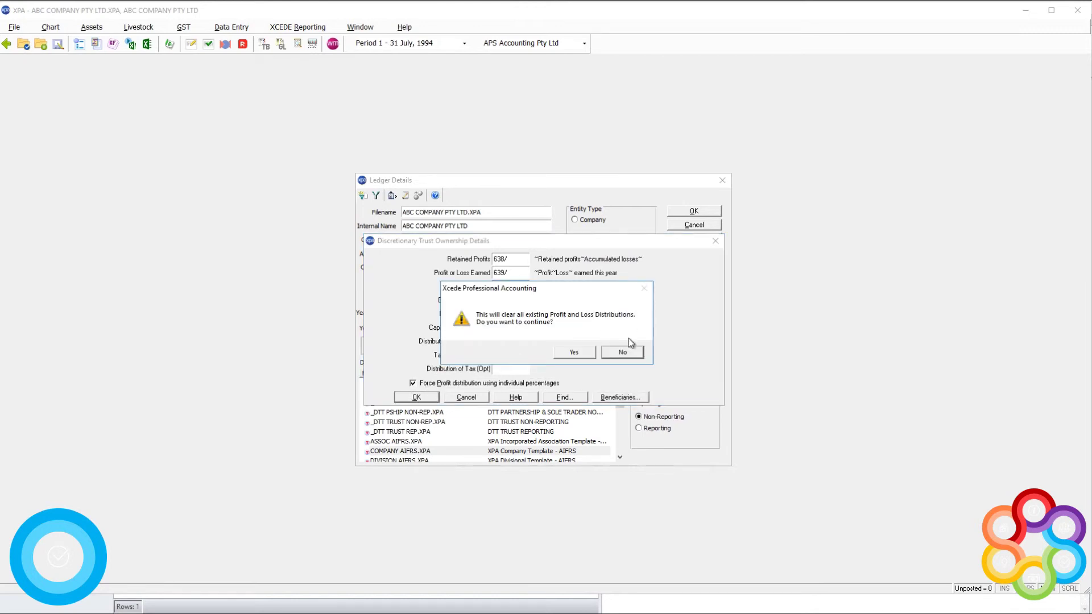
pyautogui.click(581, 359)
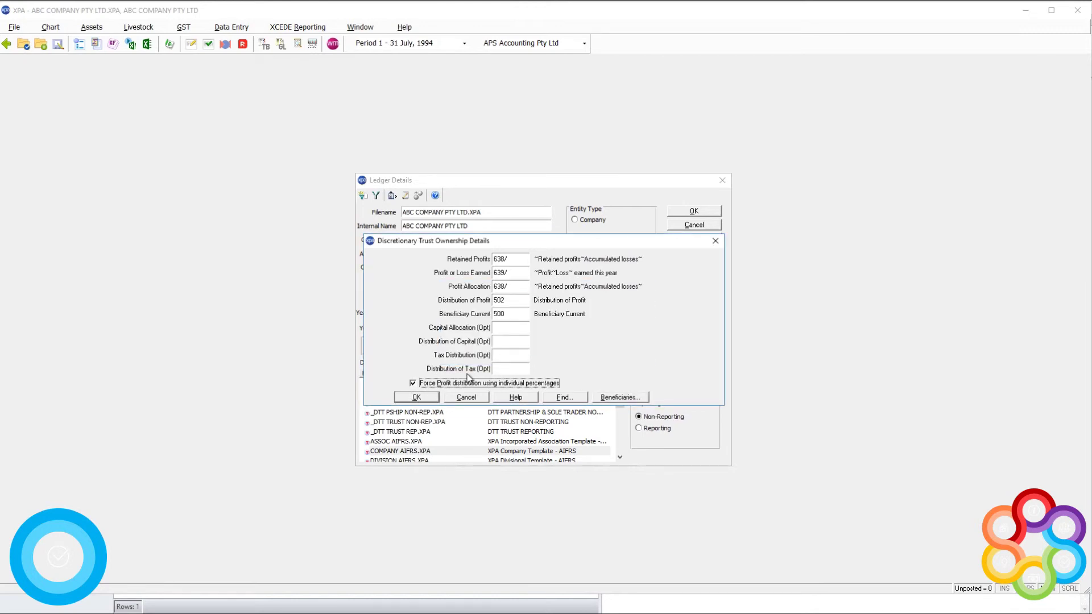
pyautogui.click(418, 398)
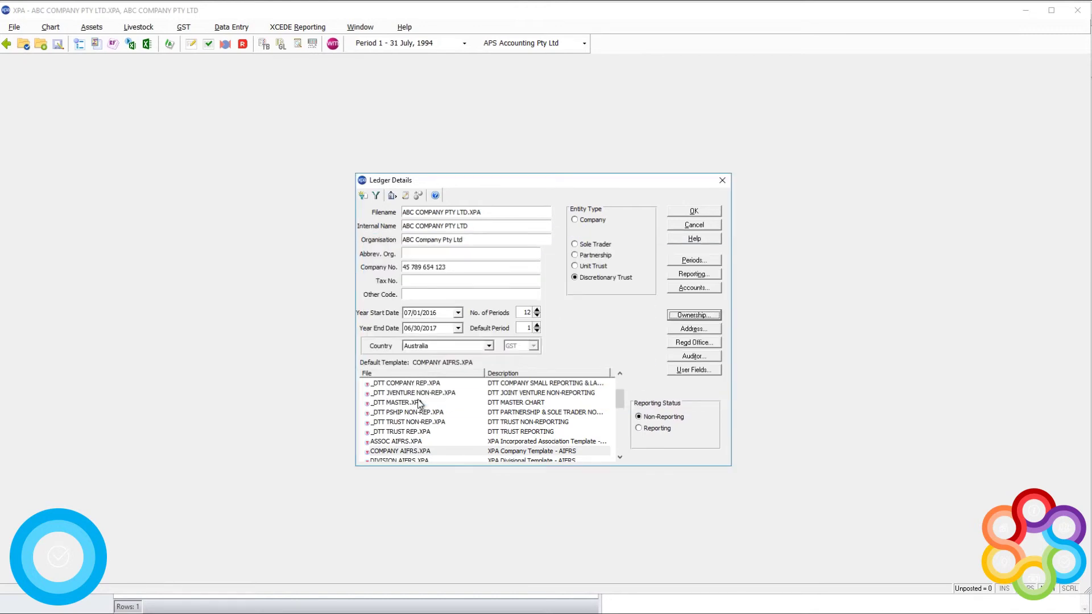
pyautogui.click(693, 329)
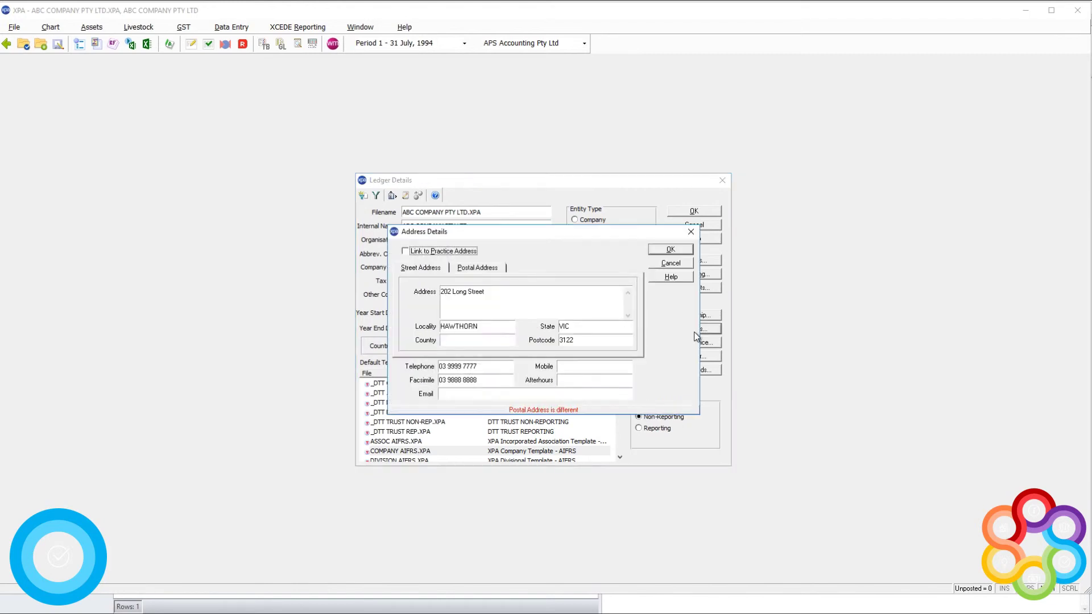
pyautogui.click(670, 264)
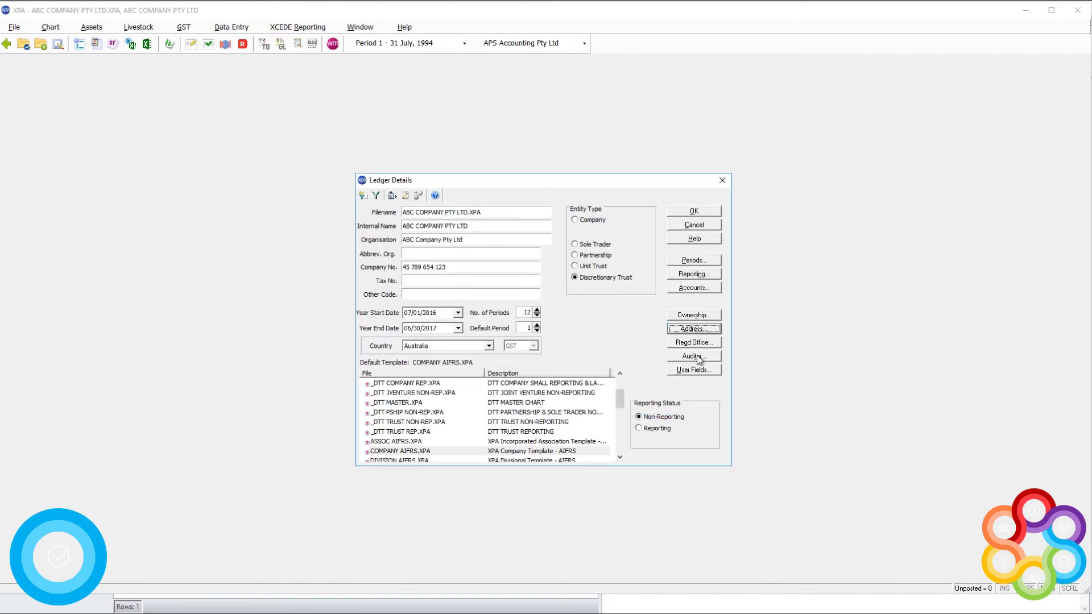
pyautogui.click(661, 429)
pyautogui.click(665, 418)
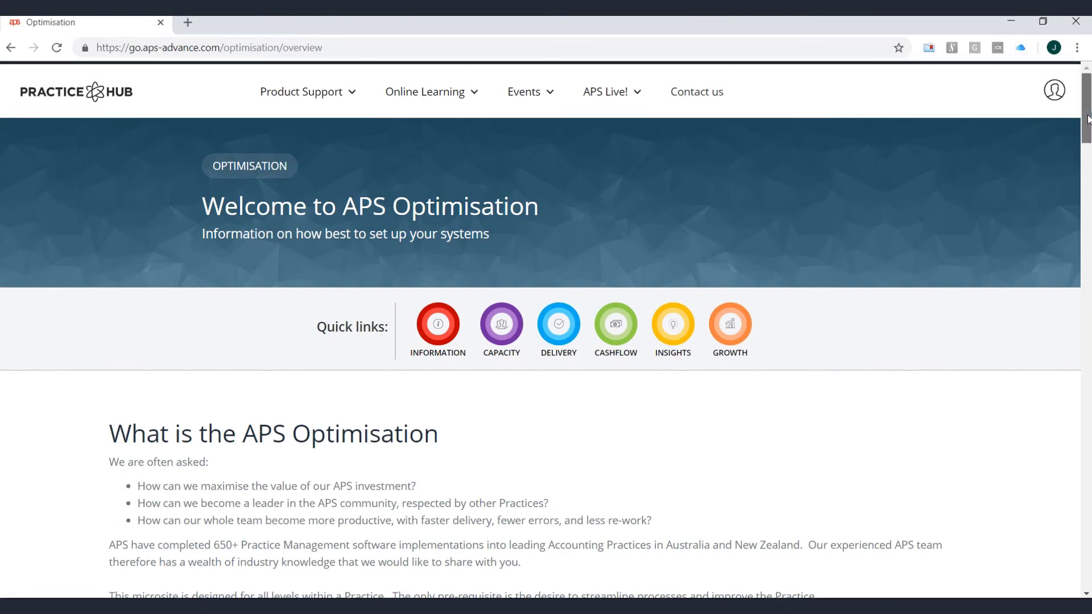
# Step: Open the Collection to Completion (Delivery) page from the Optimisation overview and jump to its Key areas
pyautogui.moveTo(1087, 119); pyautogui.dragTo(1087, 352)
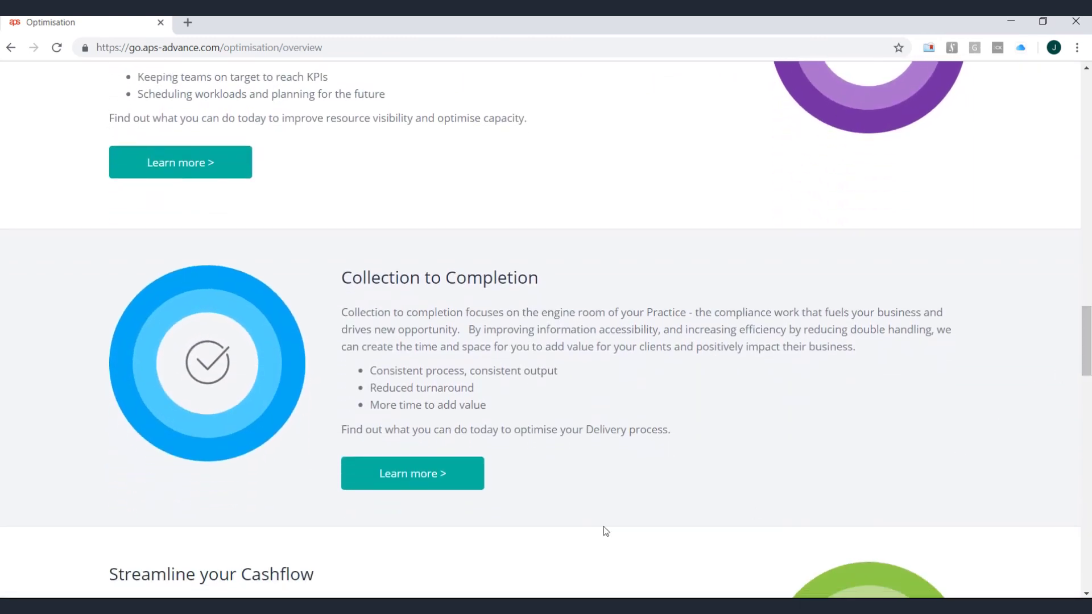
pyautogui.click(422, 490)
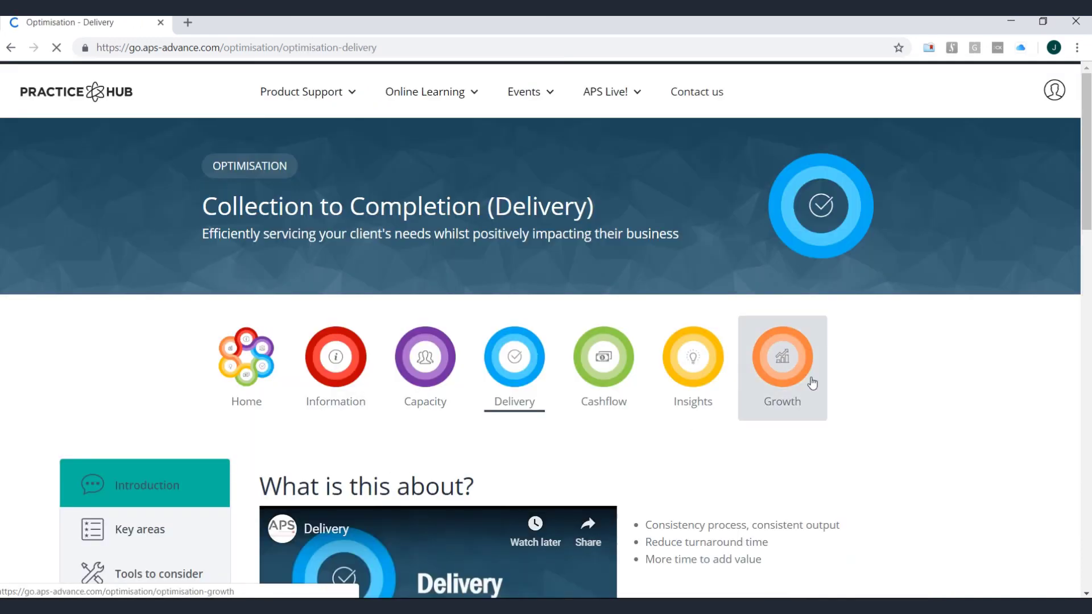
pyautogui.moveTo(1087, 185); pyautogui.dragTo(1087, 270)
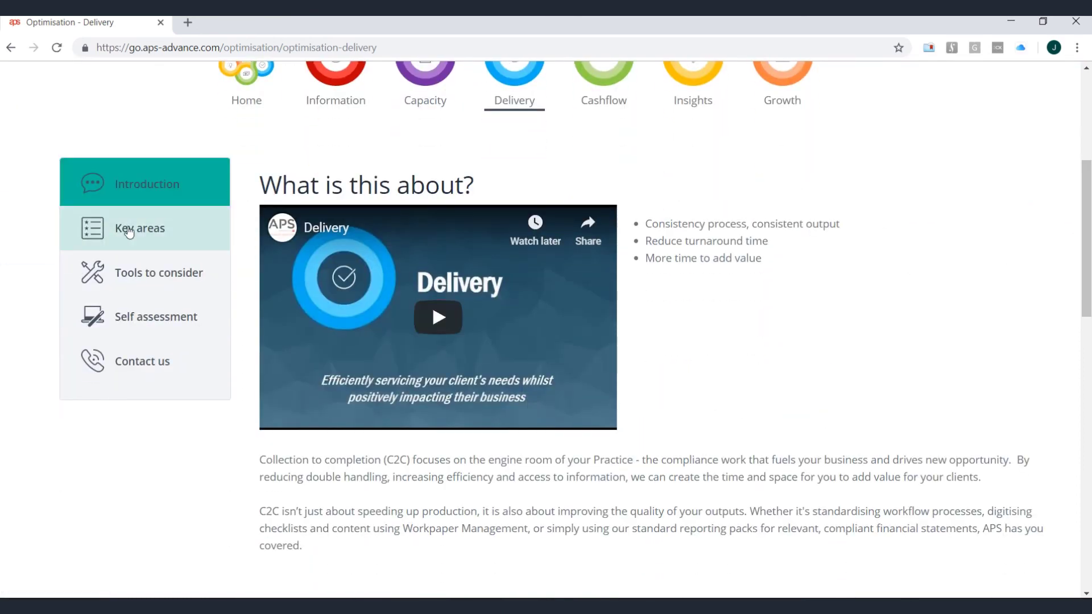
pyautogui.click(129, 231)
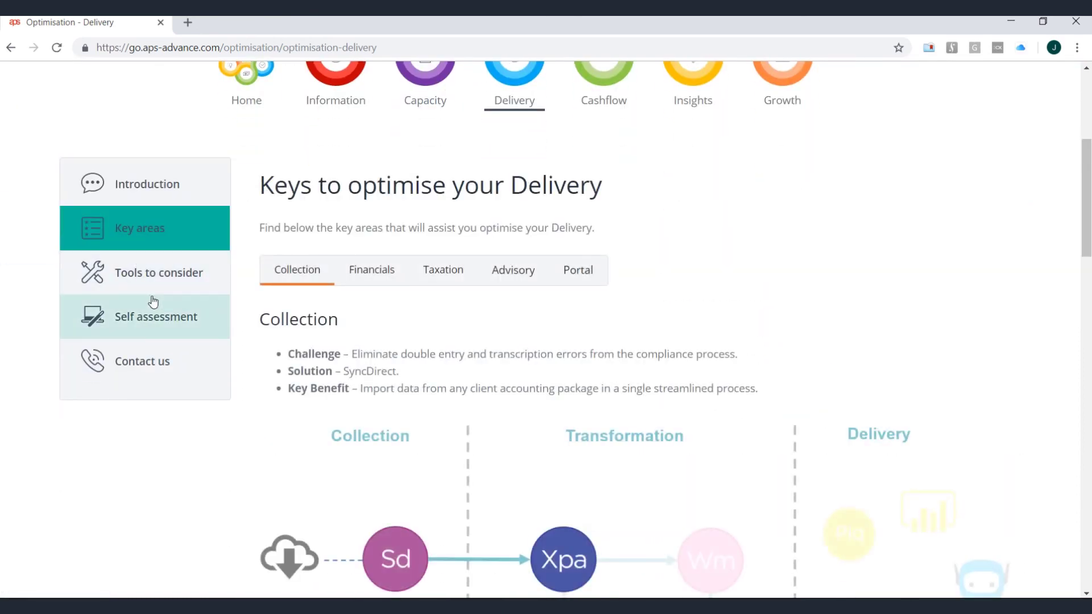